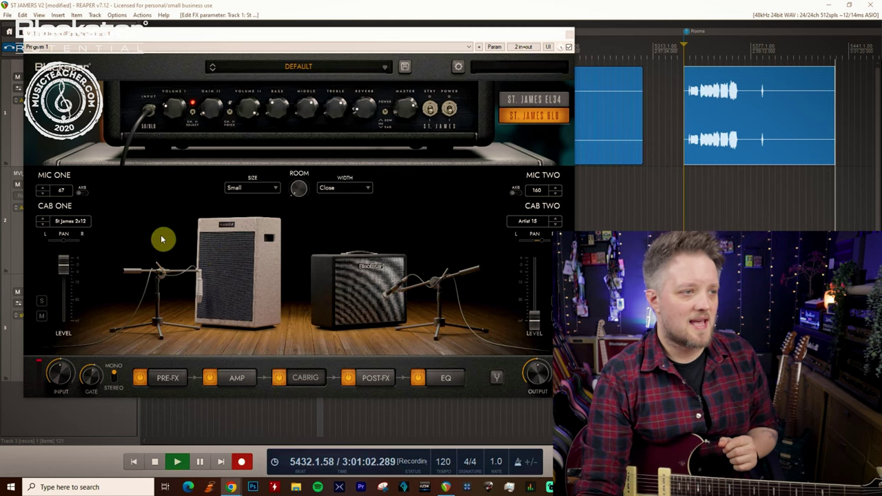
Switch MIC ONE on the first cabinet to the On-Axis position
{"action": "left_click", "coordinate": [82, 194]}
{"action": "left_click", "coordinate": [82, 194]}
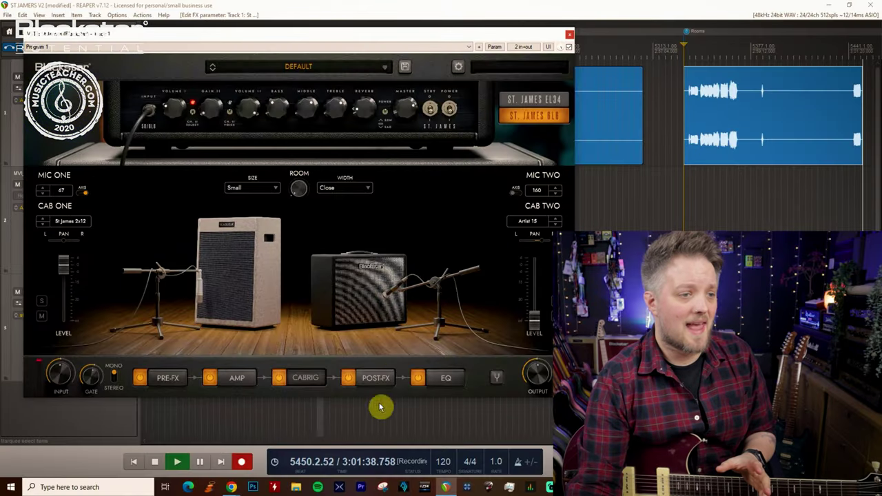
{"action": "left_click", "coordinate": [375, 379]}
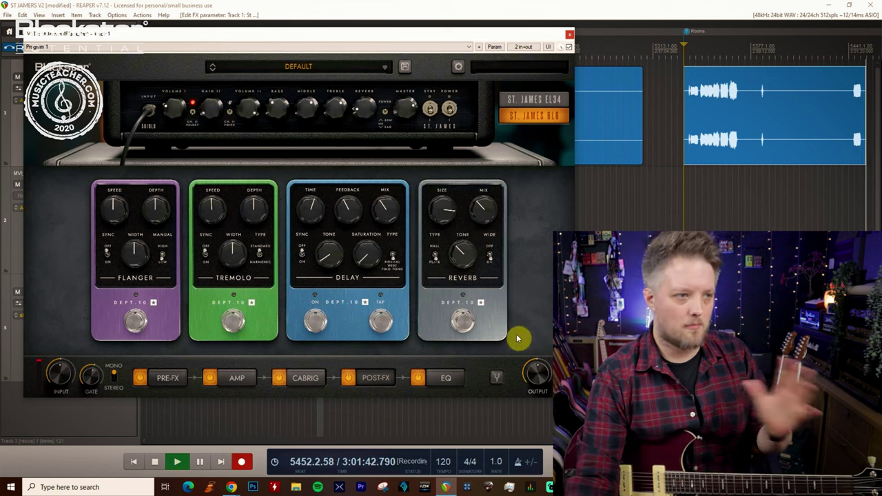
{"action": "left_click", "coordinate": [299, 379]}
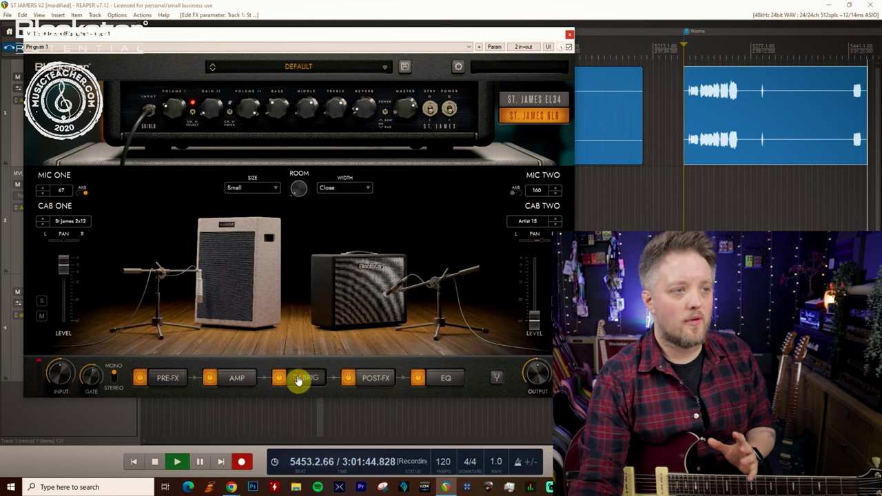
{"action": "left_click", "coordinate": [276, 188]}
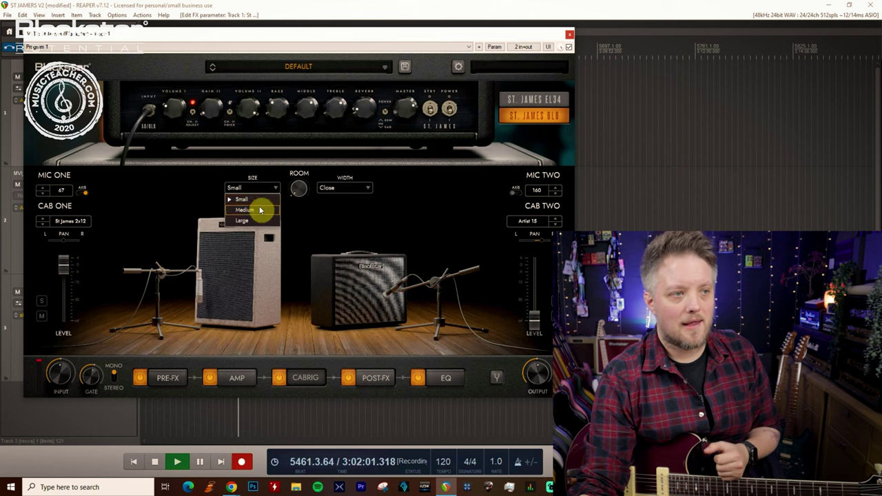
{"action": "left_click", "coordinate": [256, 198]}
{"action": "left_click", "coordinate": [351, 188]}
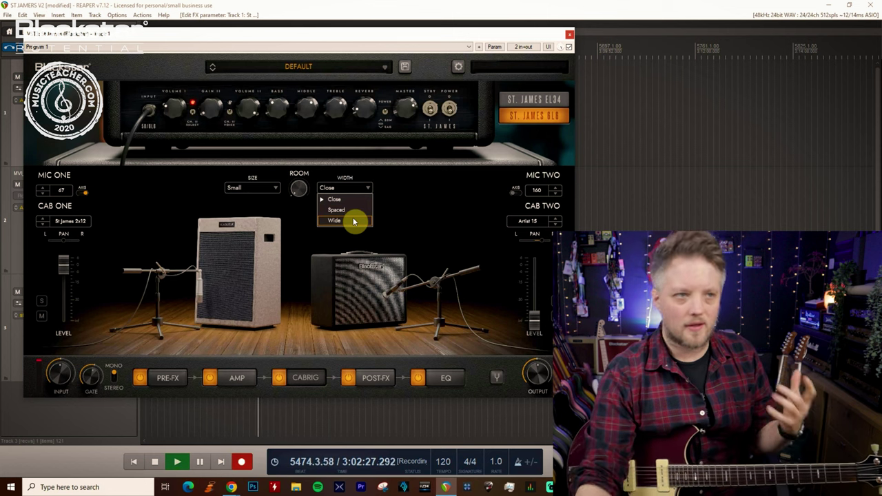
Sweep the ROOM knob to audition levels and settle it at -6 dB, width staying Close
{"action": "left_click", "coordinate": [419, 206]}
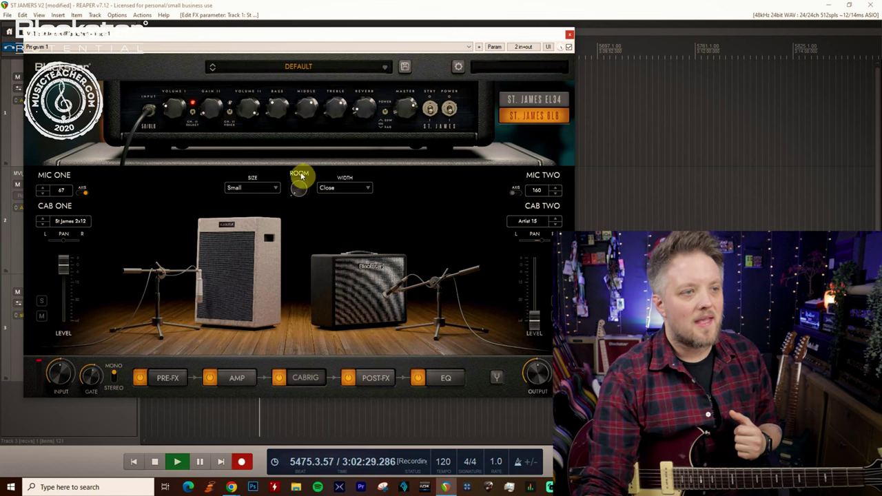
{"action": "left_click_drag", "start_coordinate": [298, 189], "coordinate": [315, 177]}
{"action": "left_click_drag", "start_coordinate": [312, 237], "coordinate": [333, 88]}
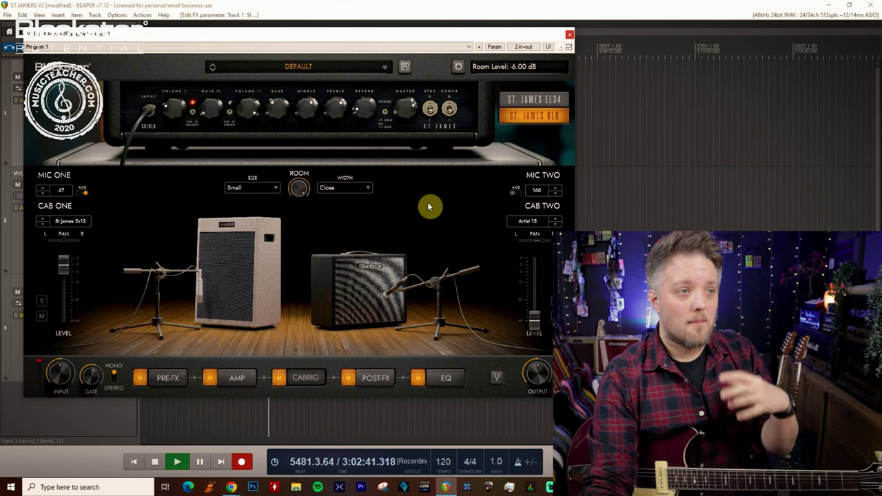
{"action": "mouse_move", "coordinate": [303, 195]}
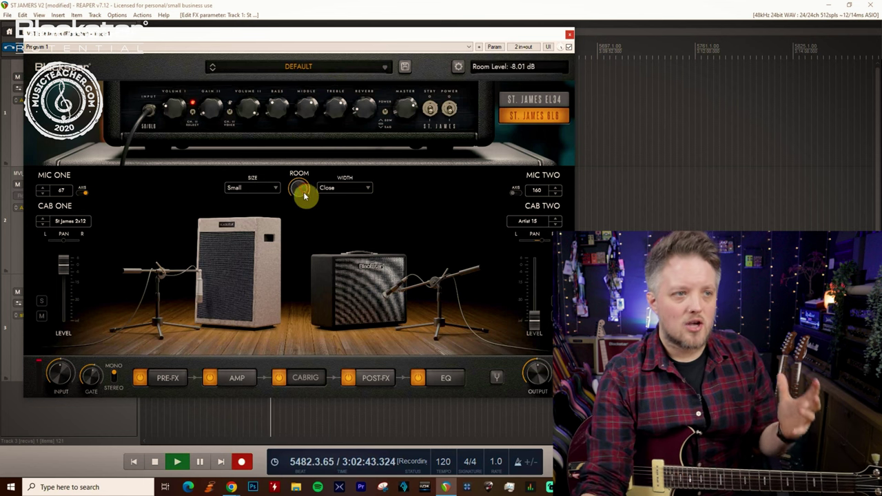
{"action": "mouse_move", "coordinate": [306, 219]}
{"action": "left_mouse_down"}
{"action": "mouse_move", "coordinate": [310, 245]}
{"action": "mouse_move", "coordinate": [305, 220]}
{"action": "left_mouse_up"}
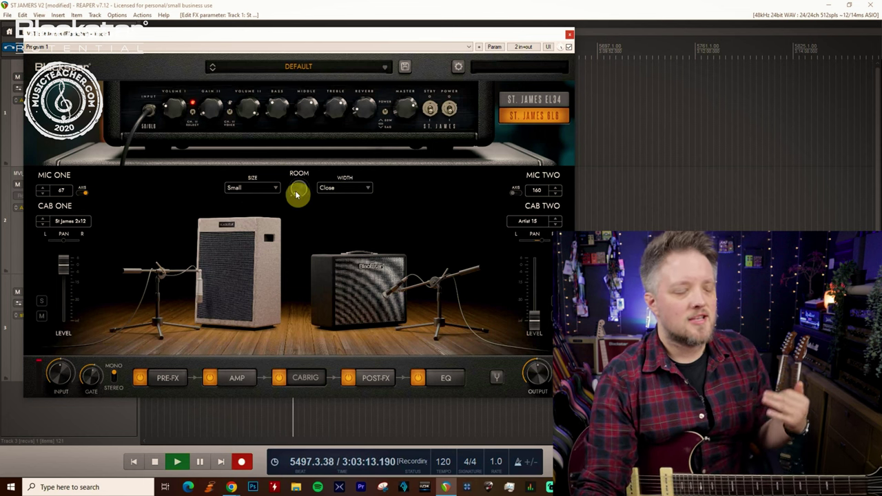
{"action": "left_click_drag", "start_coordinate": [299, 193], "coordinate": [354, 135]}
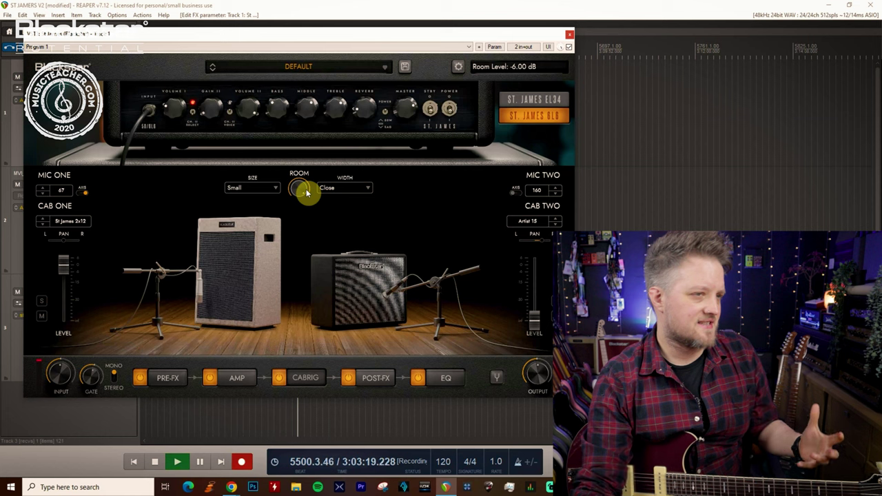
{"action": "left_click_drag", "start_coordinate": [298, 189], "coordinate": [299, 200]}
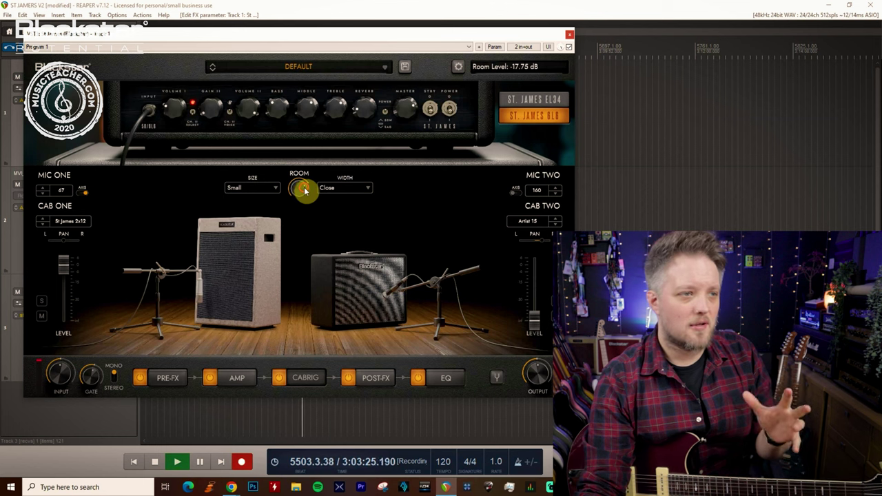
{"action": "scroll", "coordinate": [304, 189], "scroll_direction": "up", "scroll_amount": 1}
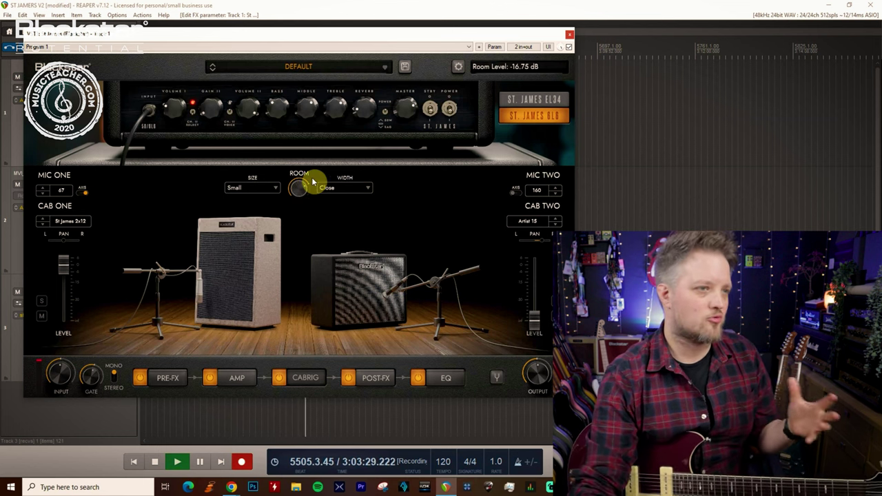
{"action": "left_click_drag", "start_coordinate": [297, 193], "coordinate": [301, 142]}
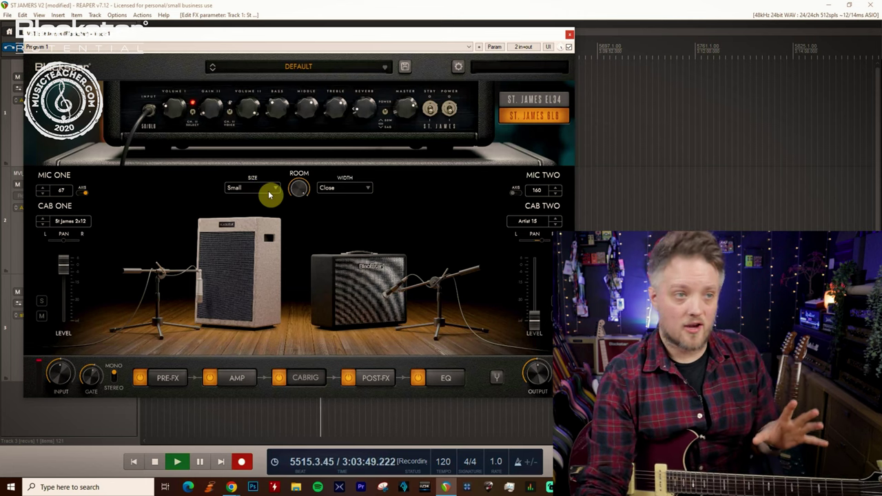
{"action": "left_click", "coordinate": [350, 190]}
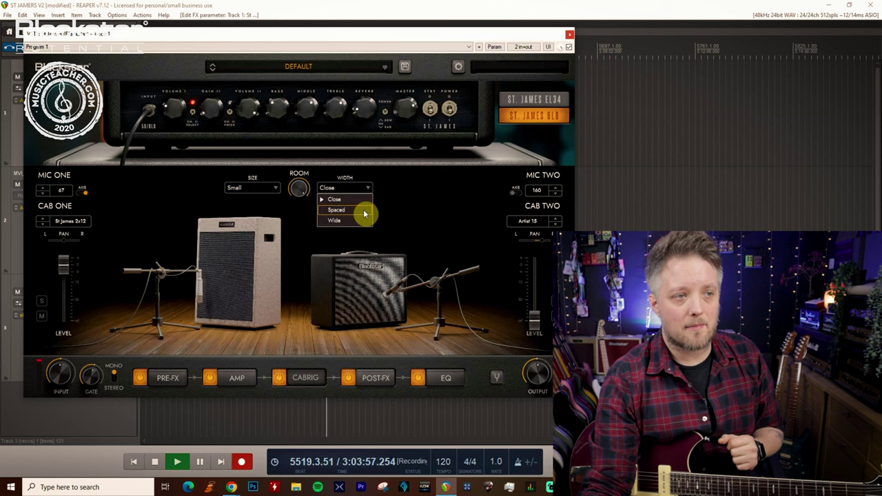
{"action": "left_click", "coordinate": [392, 193]}
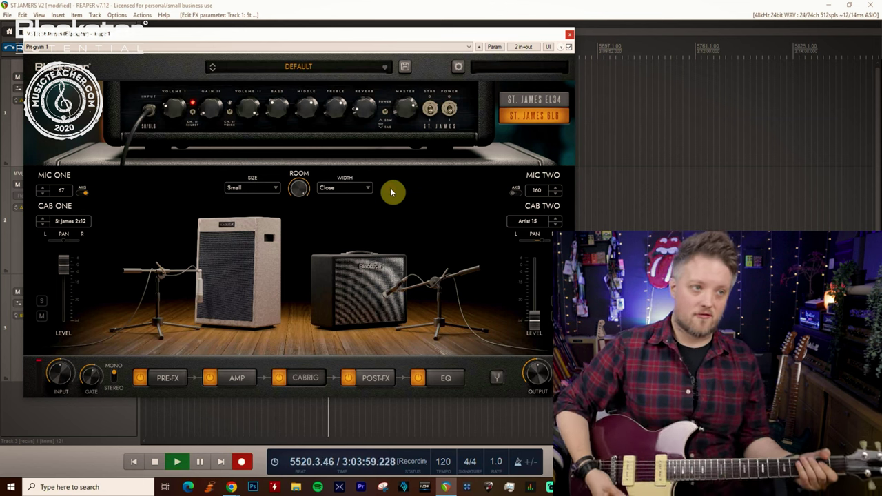
Reset the room level to -6 dB, briefly muting it before restoring -6 dB
{"action": "double_click", "coordinate": [298, 189]}
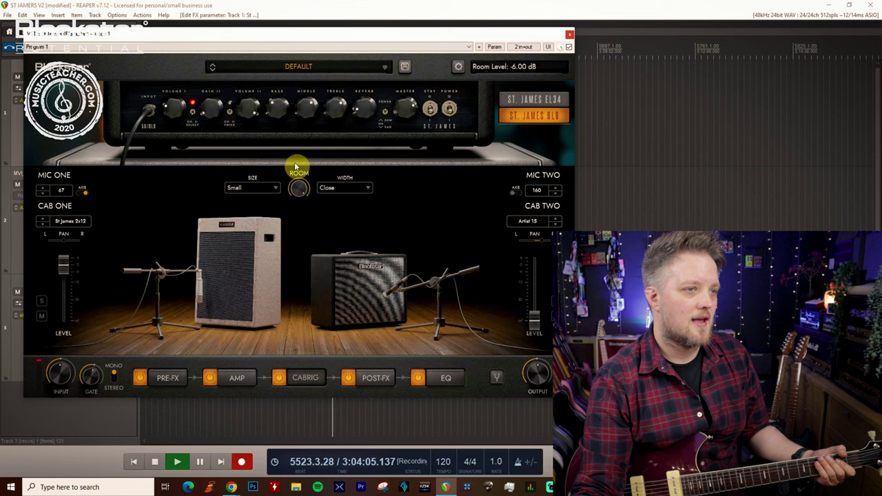
{"action": "left_click_drag", "start_coordinate": [297, 181], "coordinate": [321, 296]}
{"action": "left_click_drag", "start_coordinate": [302, 196], "coordinate": [307, 283]}
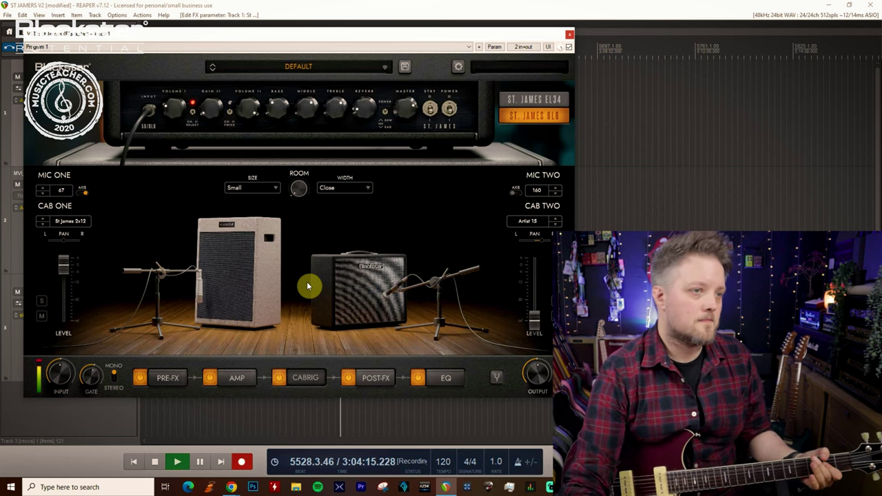
{"action": "left_click_drag", "start_coordinate": [296, 193], "coordinate": [325, 5]}
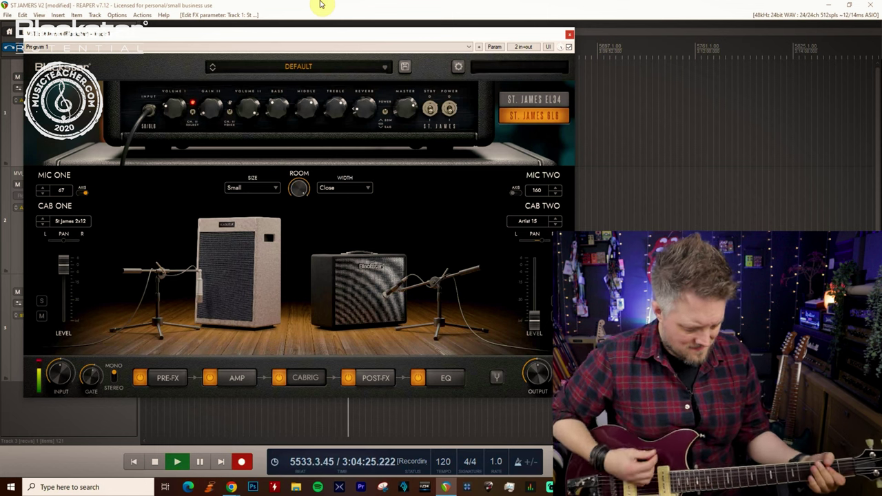
Compare Spaced, Wide and Close room widths, finally choosing Wide
{"action": "left_click", "coordinate": [336, 190]}
{"action": "left_click", "coordinate": [337, 211]}
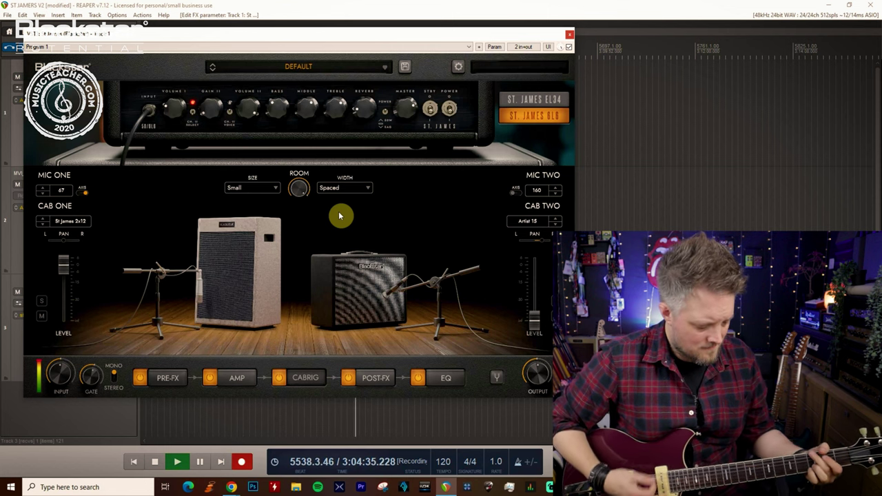
{"action": "left_click", "coordinate": [343, 190]}
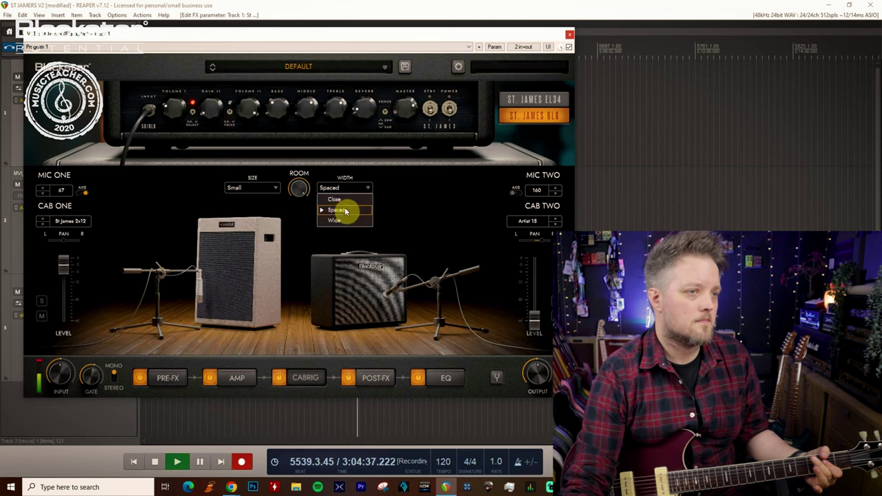
{"action": "left_click", "coordinate": [347, 220]}
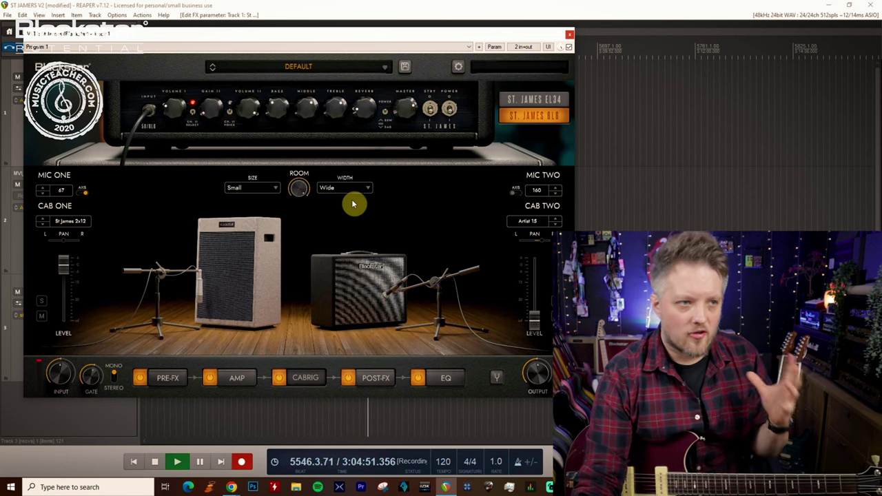
{"action": "left_click", "coordinate": [350, 188]}
{"action": "left_click", "coordinate": [350, 202]}
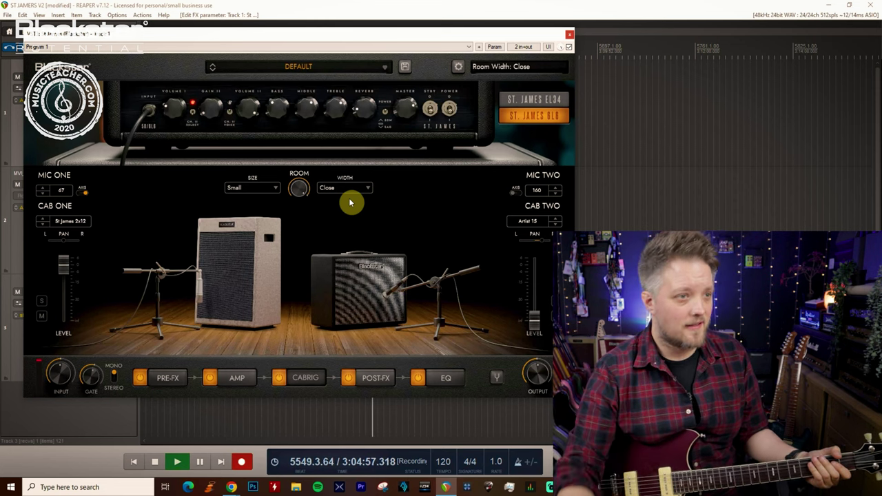
{"action": "left_click", "coordinate": [349, 190]}
{"action": "left_click", "coordinate": [349, 221]}
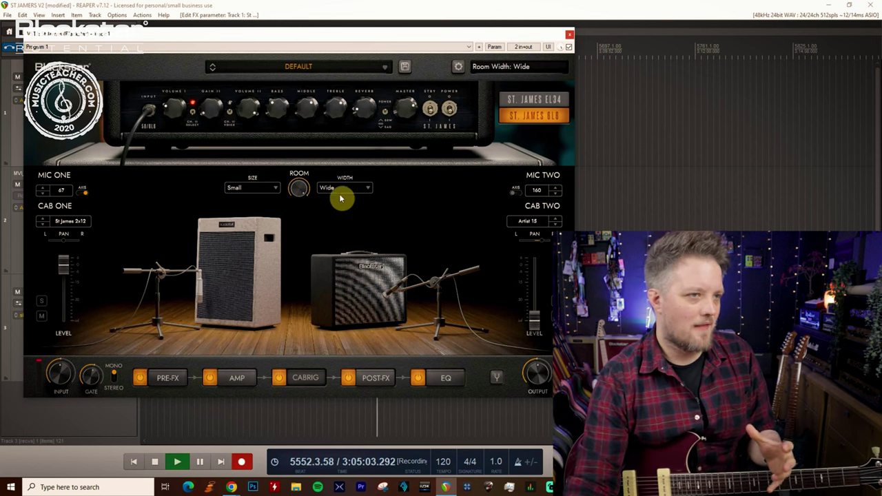
Change the room size to Medium
{"action": "scroll", "coordinate": [338, 193], "scroll_direction": "up", "scroll_amount": 2}
{"action": "left_click", "coordinate": [265, 188]}
{"action": "left_click", "coordinate": [260, 206]}
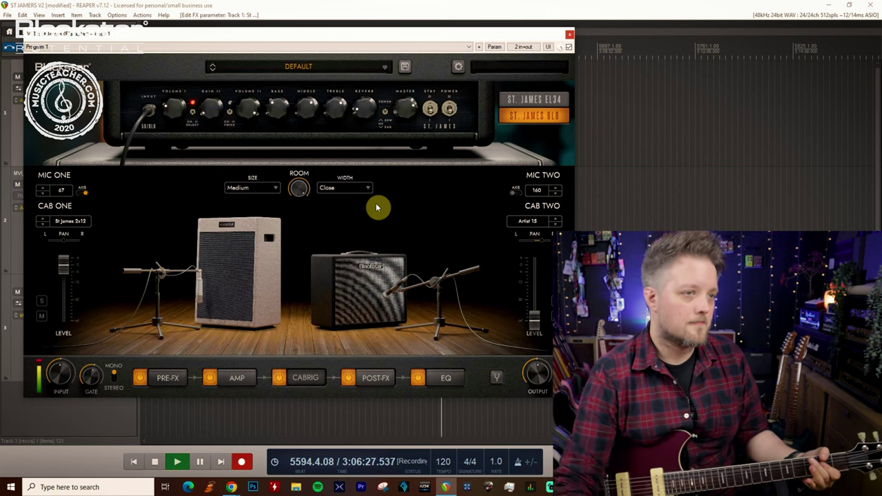
Cycle the room width through Spaced, Wide, Close and Wide, ending on Close
{"action": "left_click", "coordinate": [354, 188]}
{"action": "left_click", "coordinate": [349, 213]}
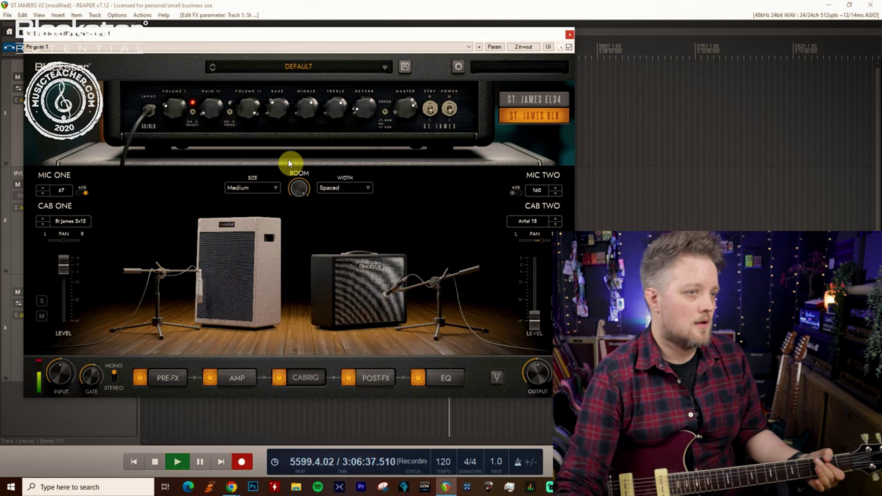
{"action": "left_click", "coordinate": [337, 188]}
{"action": "left_click", "coordinate": [340, 223]}
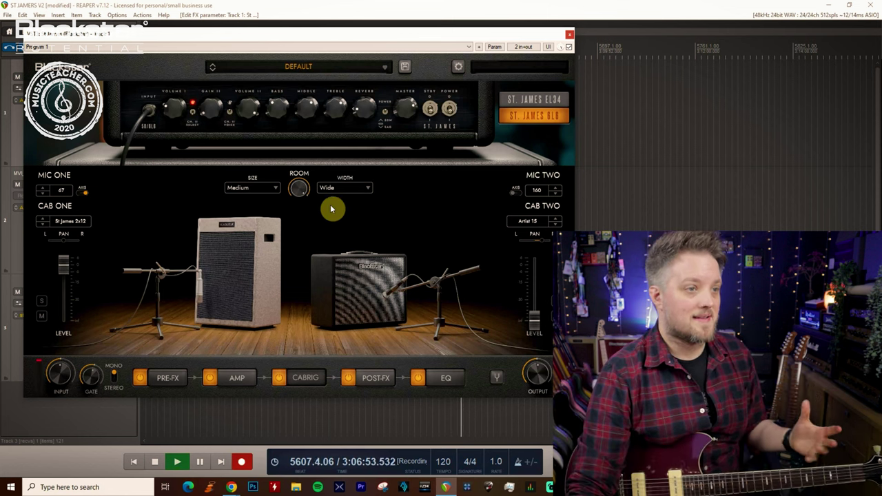
{"action": "left_click", "coordinate": [345, 189]}
{"action": "left_click", "coordinate": [350, 205]}
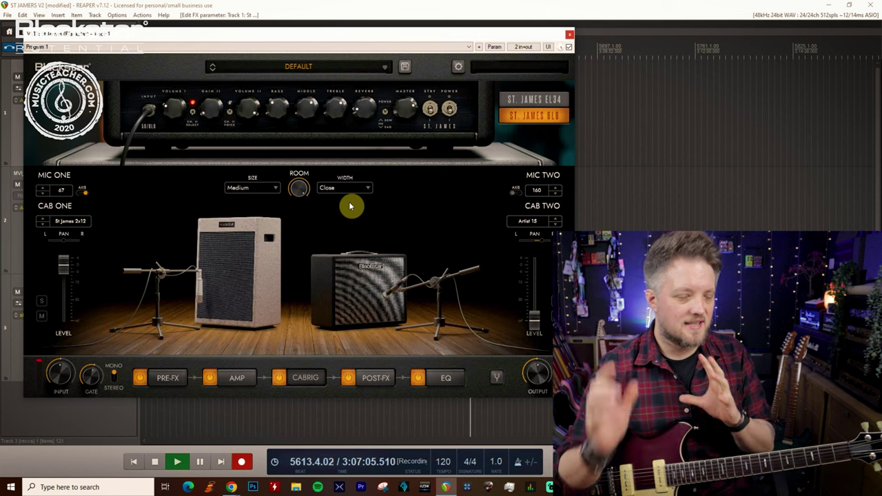
{"action": "left_click", "coordinate": [360, 189]}
{"action": "left_click", "coordinate": [356, 221]}
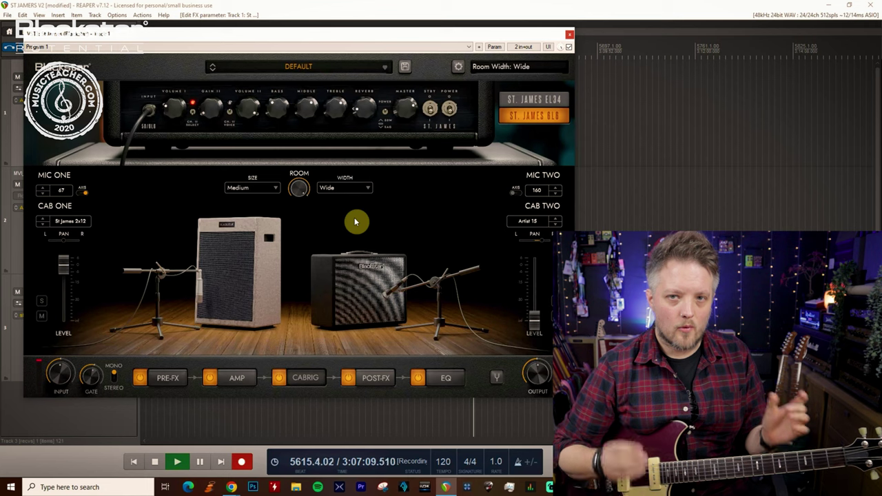
{"action": "left_click", "coordinate": [335, 189]}
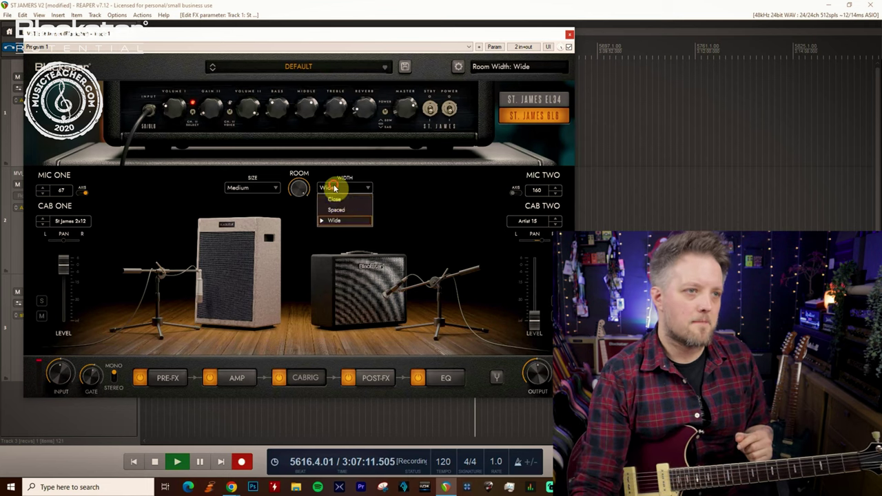
{"action": "left_click", "coordinate": [338, 204]}
{"action": "left_click", "coordinate": [251, 188]}
Make the room size Large, then compare Spaced, Wide and Close widths, ending on Wide
{"action": "left_click", "coordinate": [272, 218]}
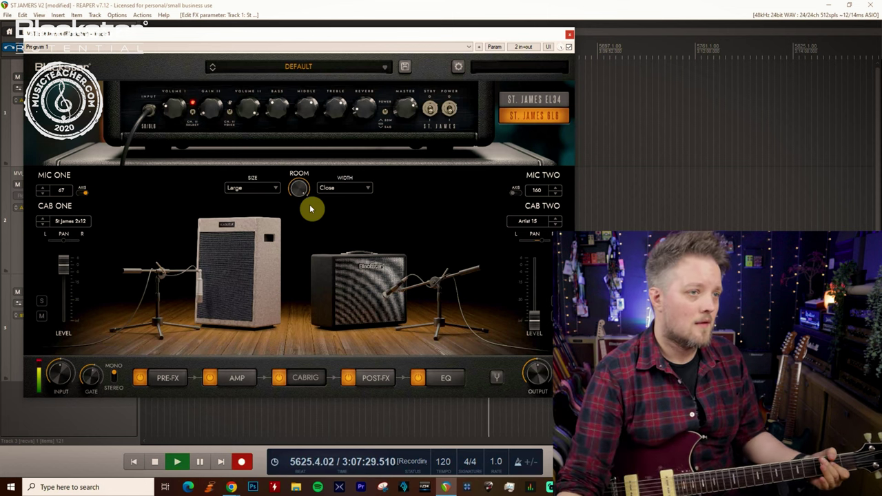
{"action": "left_click", "coordinate": [325, 189]}
{"action": "left_click", "coordinate": [340, 213]}
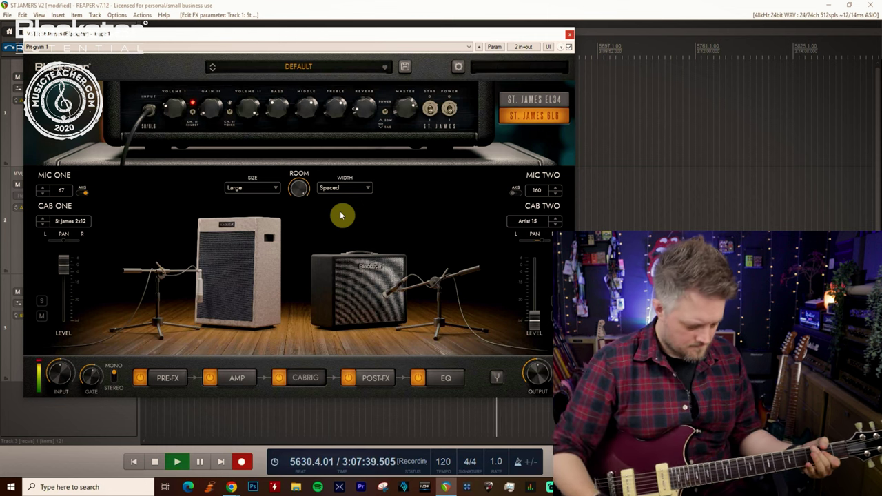
{"action": "left_click", "coordinate": [346, 188]}
{"action": "left_click", "coordinate": [342, 224]}
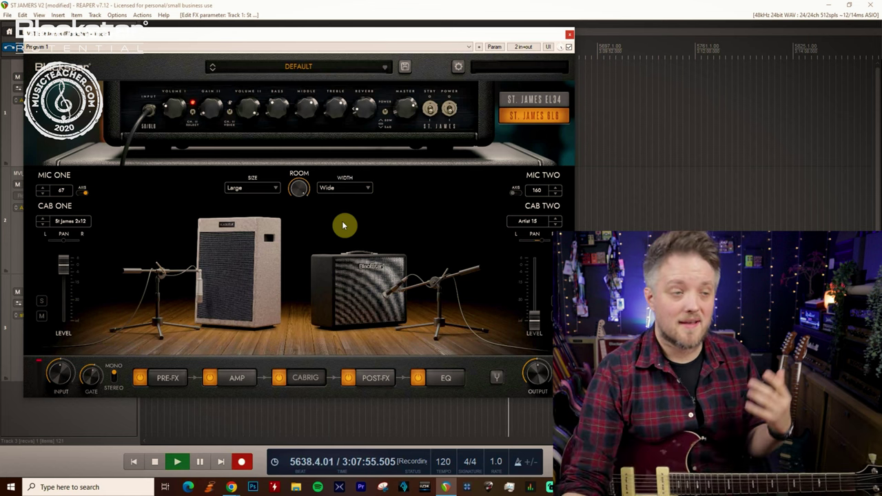
{"action": "left_click", "coordinate": [345, 189]}
{"action": "left_click", "coordinate": [346, 199]}
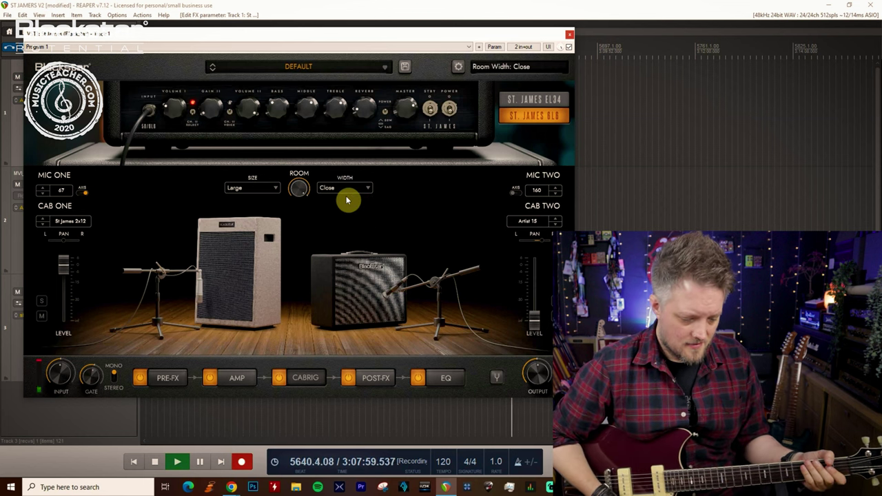
{"action": "left_click", "coordinate": [346, 196]}
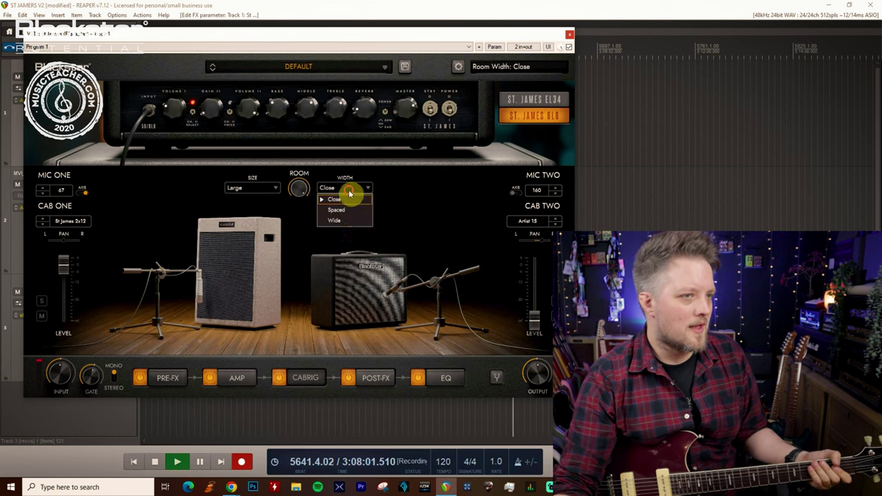
{"action": "left_click", "coordinate": [350, 222]}
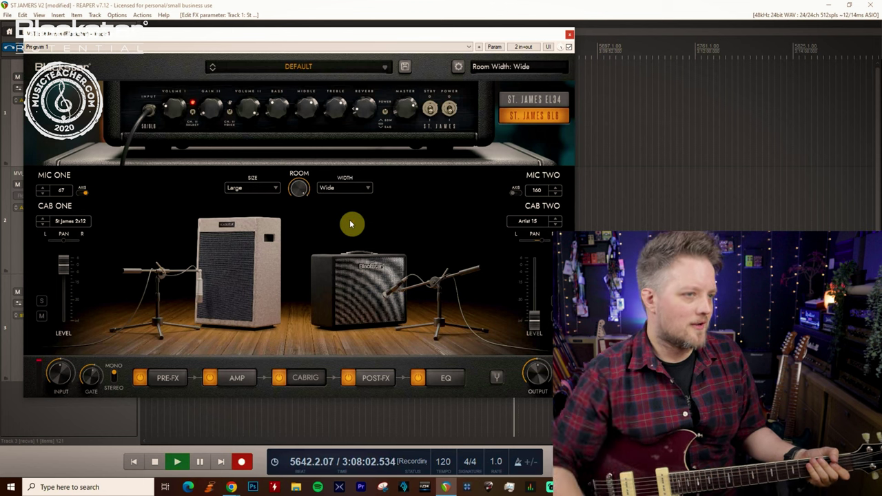
Set the room to Small with Wide width and bring the room level to about -18 dB
{"action": "left_click", "coordinate": [276, 189]}
{"action": "left_click", "coordinate": [262, 199]}
{"action": "left_click", "coordinate": [326, 190]}
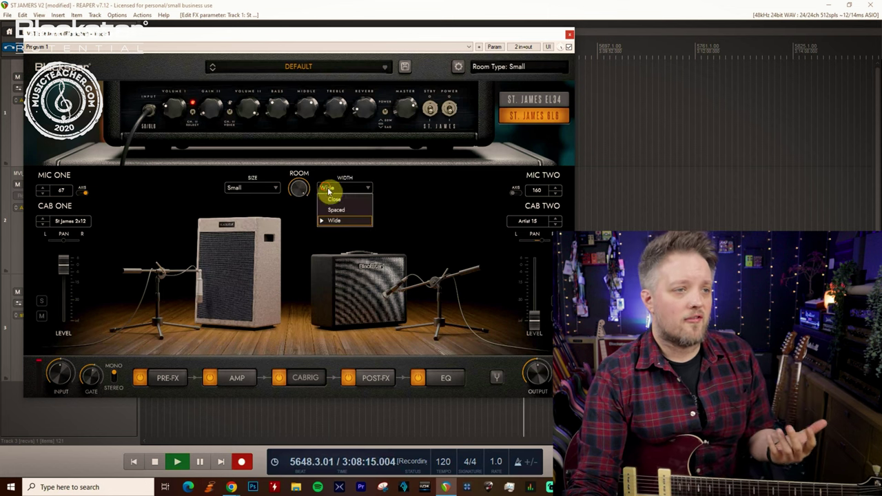
{"action": "left_click", "coordinate": [338, 221]}
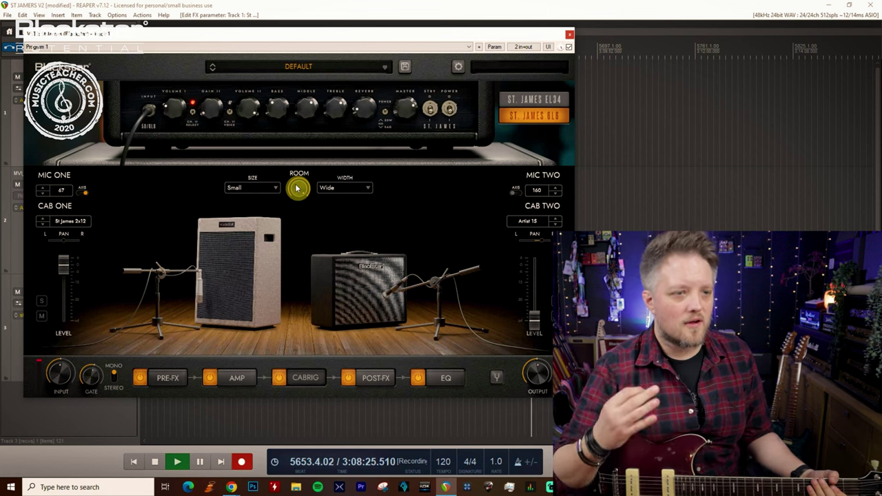
{"action": "left_click_drag", "start_coordinate": [298, 188], "coordinate": [302, 255]}
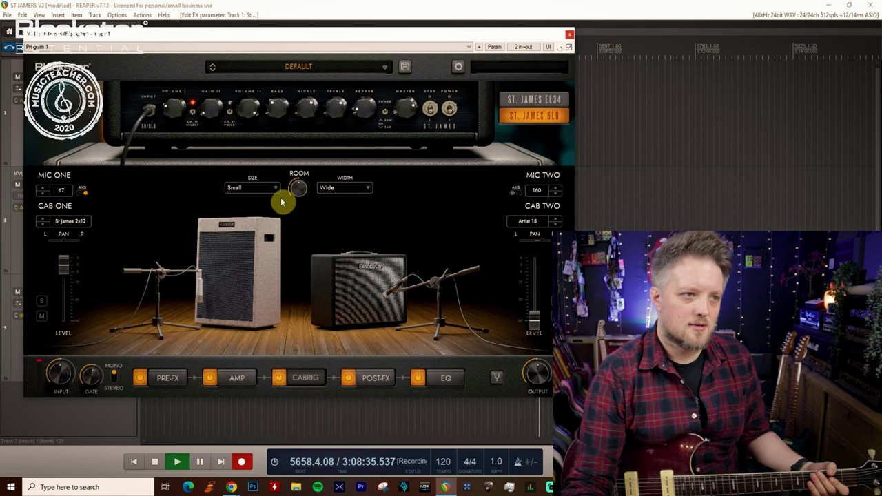
{"action": "left_click_drag", "start_coordinate": [298, 190], "coordinate": [301, 172]}
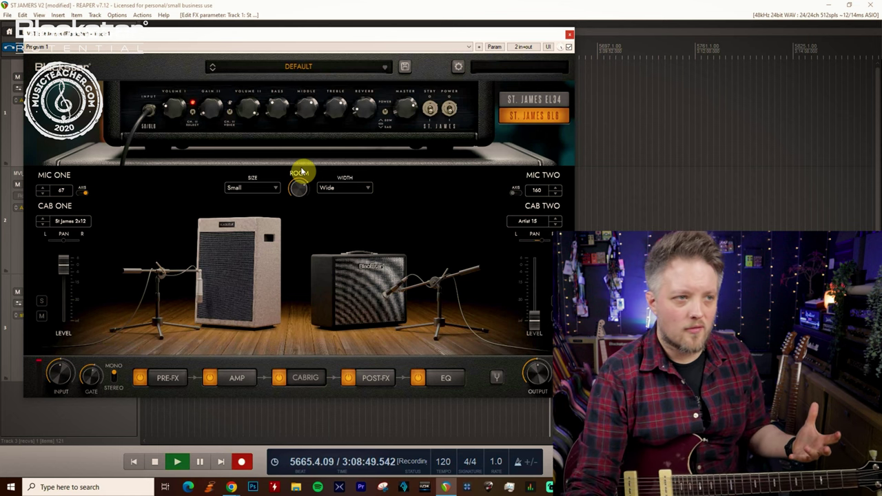
Switch the room size back to Large and set the room level to about -27 dB
{"action": "left_click", "coordinate": [252, 188]}
{"action": "left_click", "coordinate": [251, 224]}
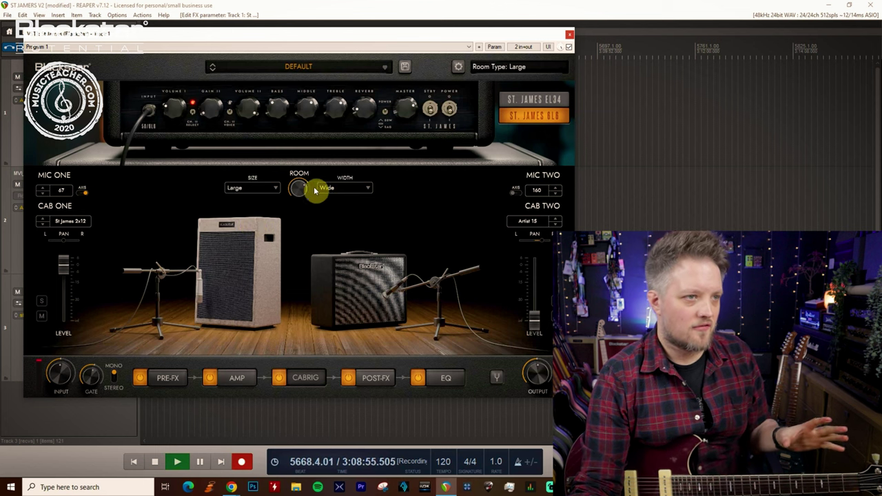
{"action": "left_click_drag", "start_coordinate": [296, 188], "coordinate": [303, 238]}
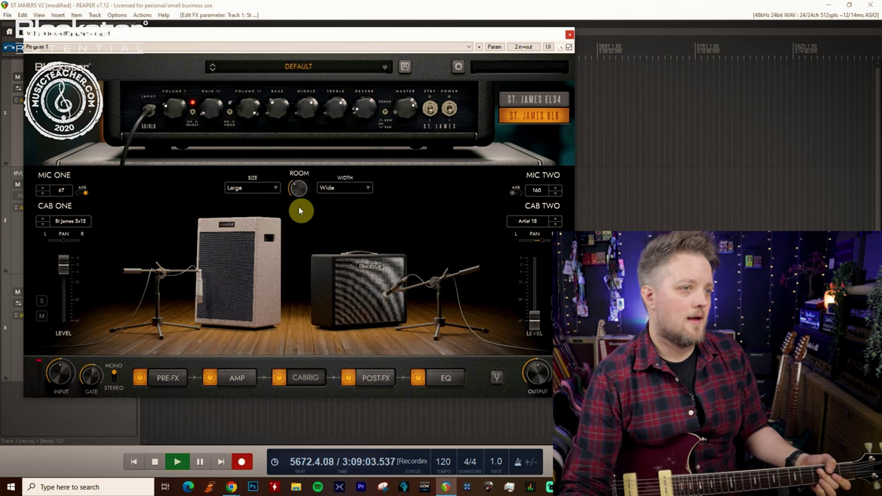
{"action": "left_click_drag", "start_coordinate": [299, 196], "coordinate": [300, 178]}
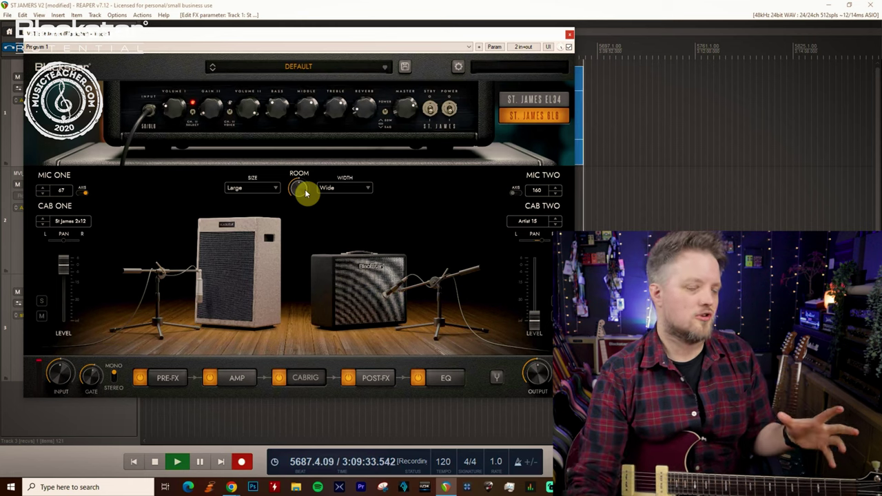
After glancing at the POST-FX page, set the room level to about -23 dB
{"action": "left_click", "coordinate": [376, 377]}
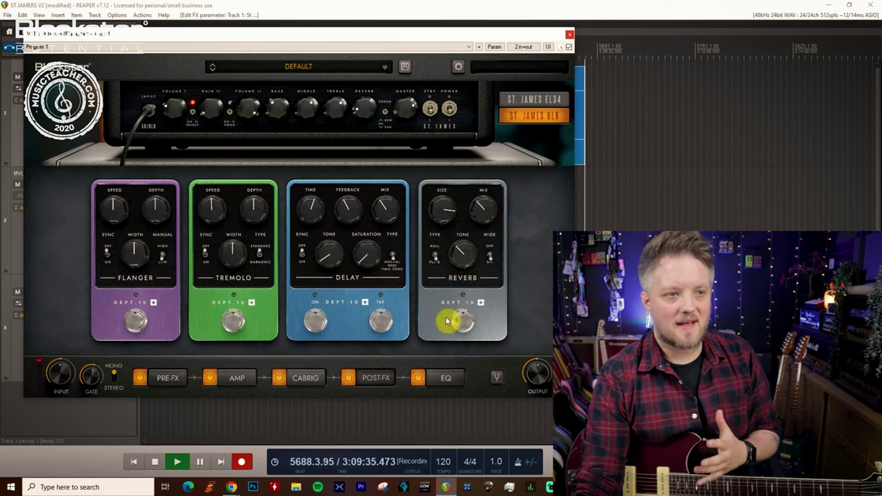
{"action": "left_click", "coordinate": [304, 379]}
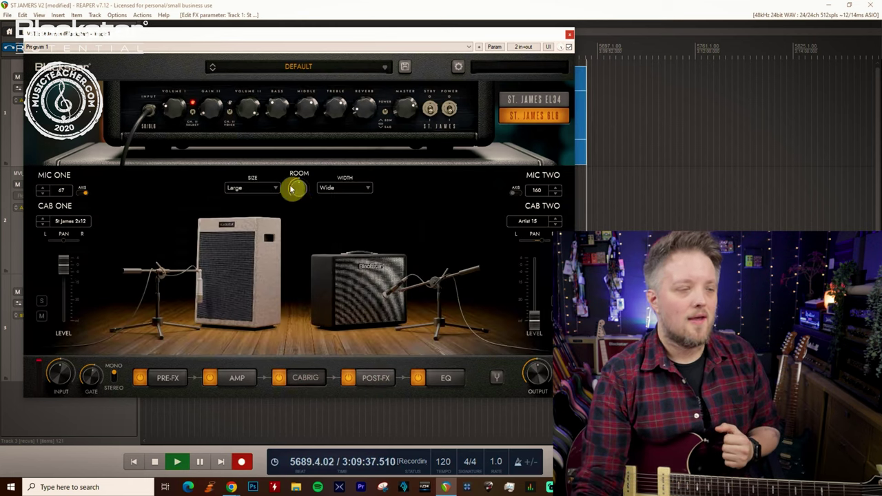
{"action": "left_click_drag", "start_coordinate": [303, 193], "coordinate": [306, 157]}
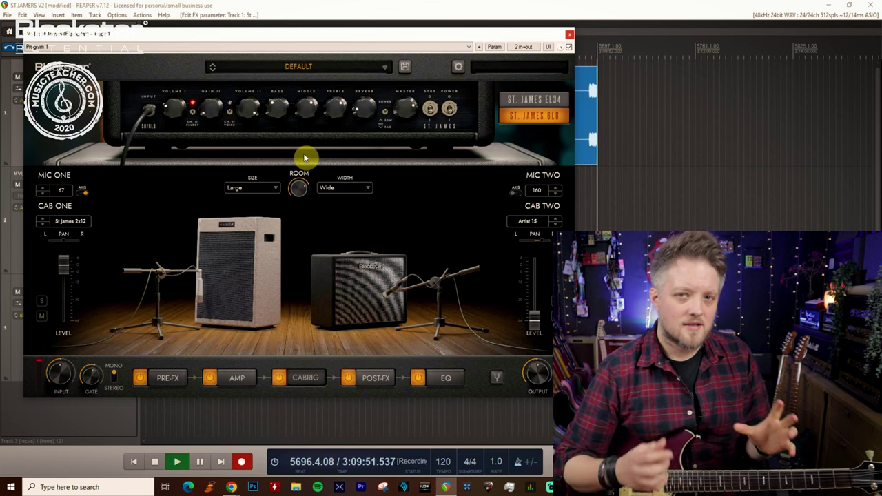
{"action": "left_click_drag", "start_coordinate": [300, 185], "coordinate": [301, 207]}
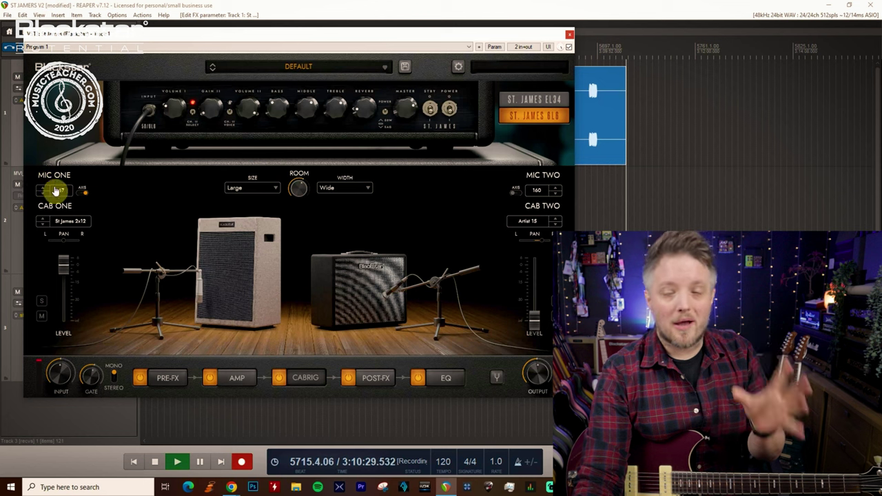
Open MIC ONE's selection list showing 57 Dynamic, 421 Dynamic and 67 Condenser
{"action": "left_click", "coordinate": [63, 189]}
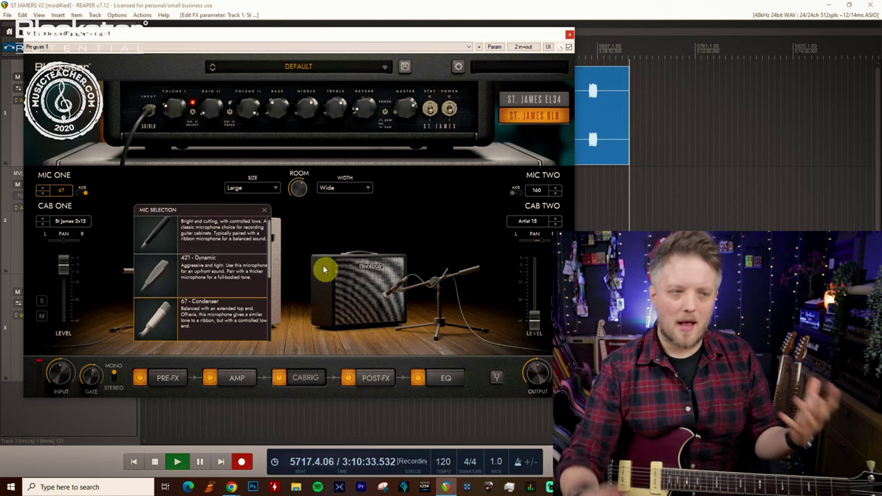
{"action": "scroll", "coordinate": [227, 266], "scroll_direction": "up", "scroll_amount": 1}
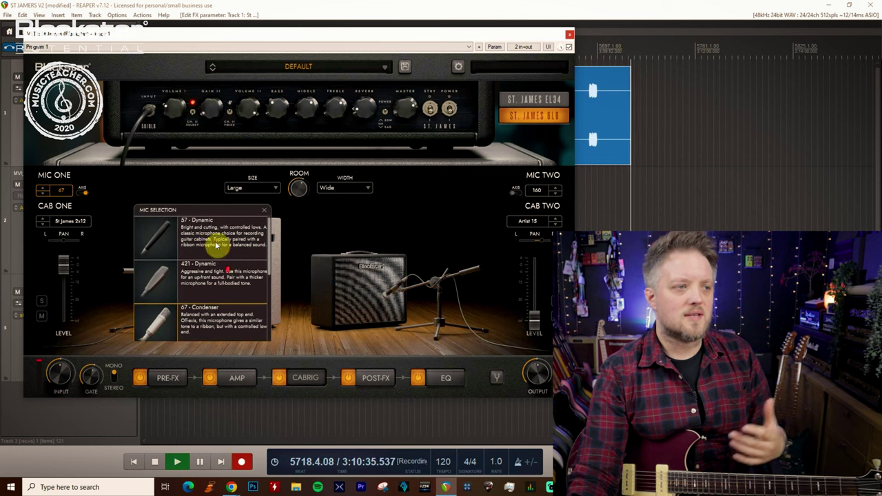